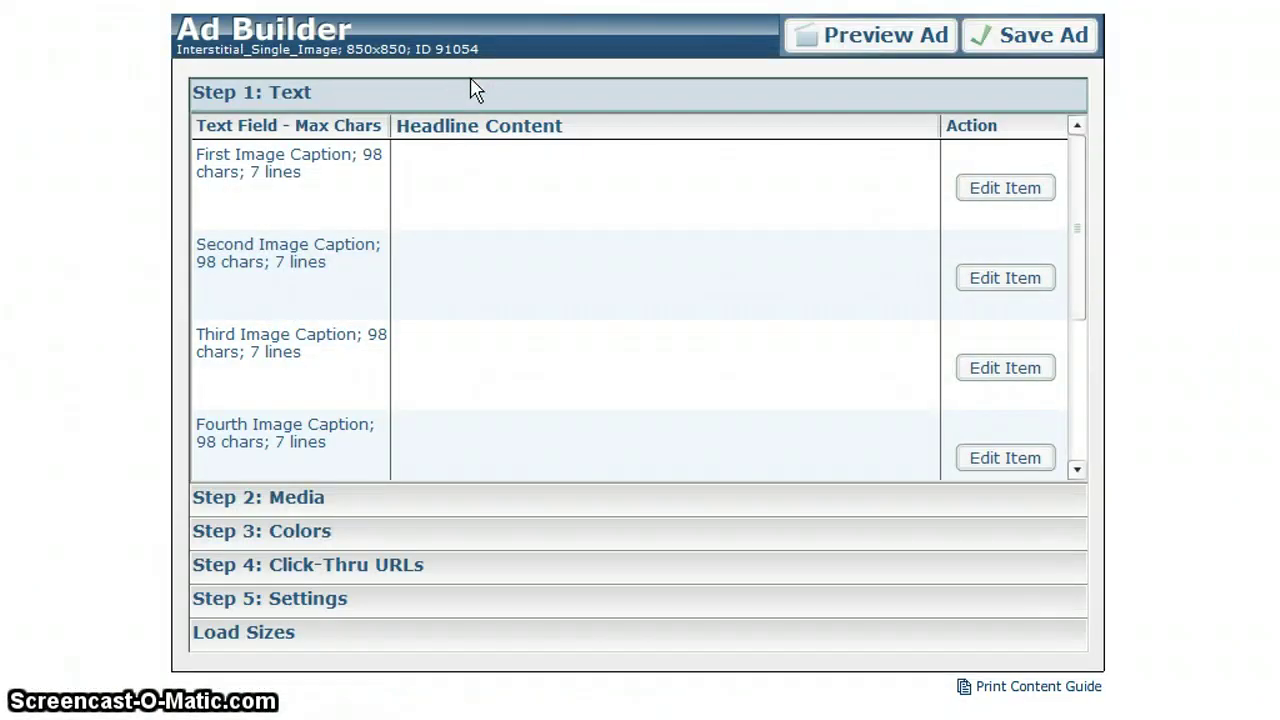
- Review the ad's text captions, media assets, color items and custom settings through to the end of each list
left_click(580, 195)
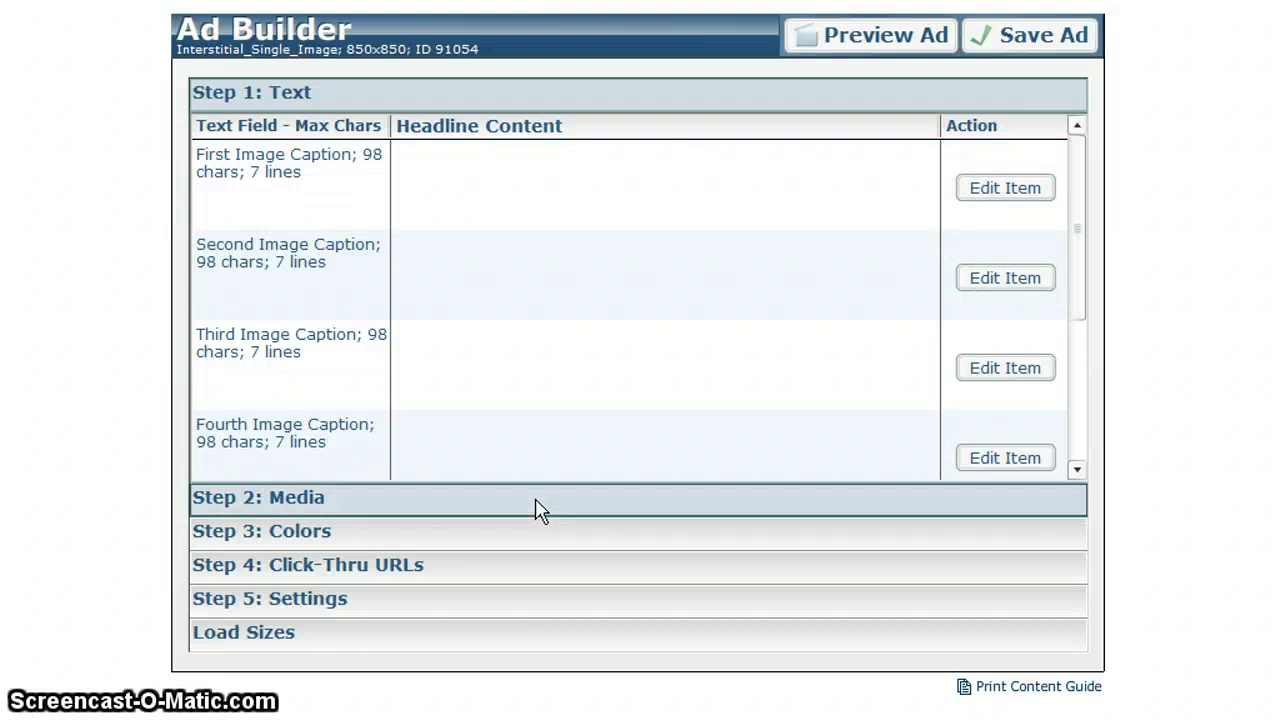
left_click(535, 510)
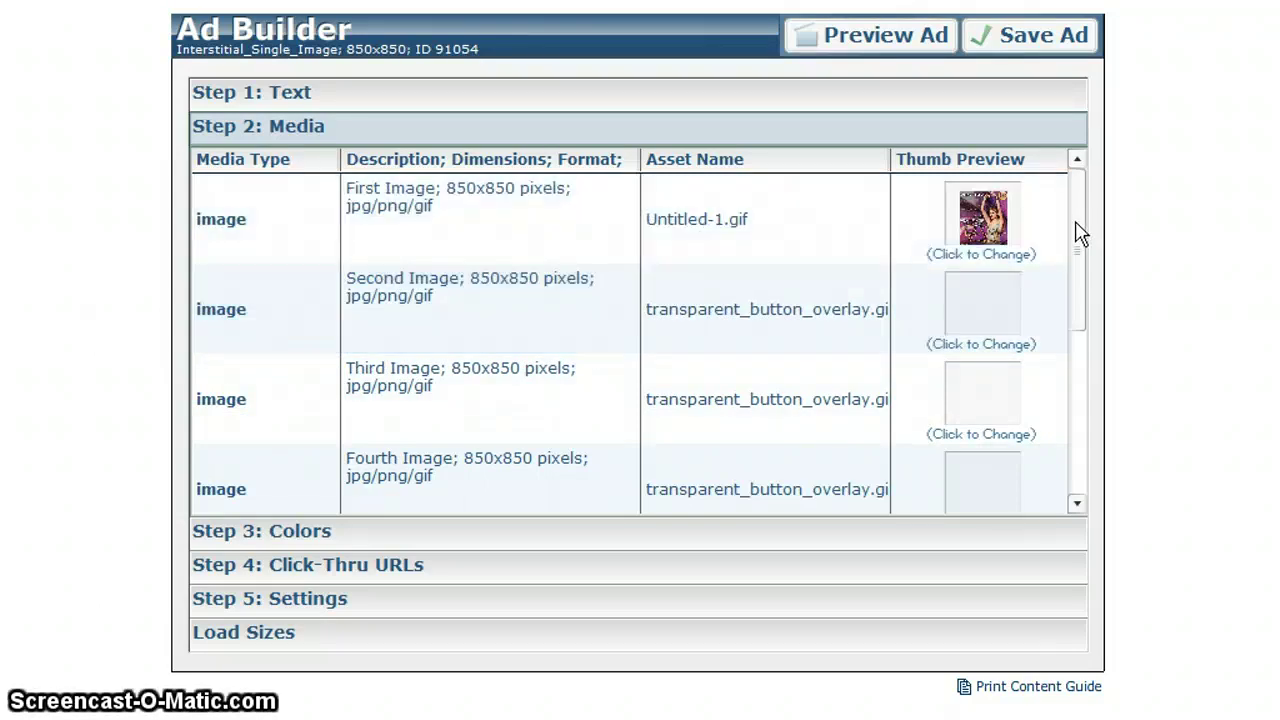
left_click_drag(1077, 234, 1090, 385)
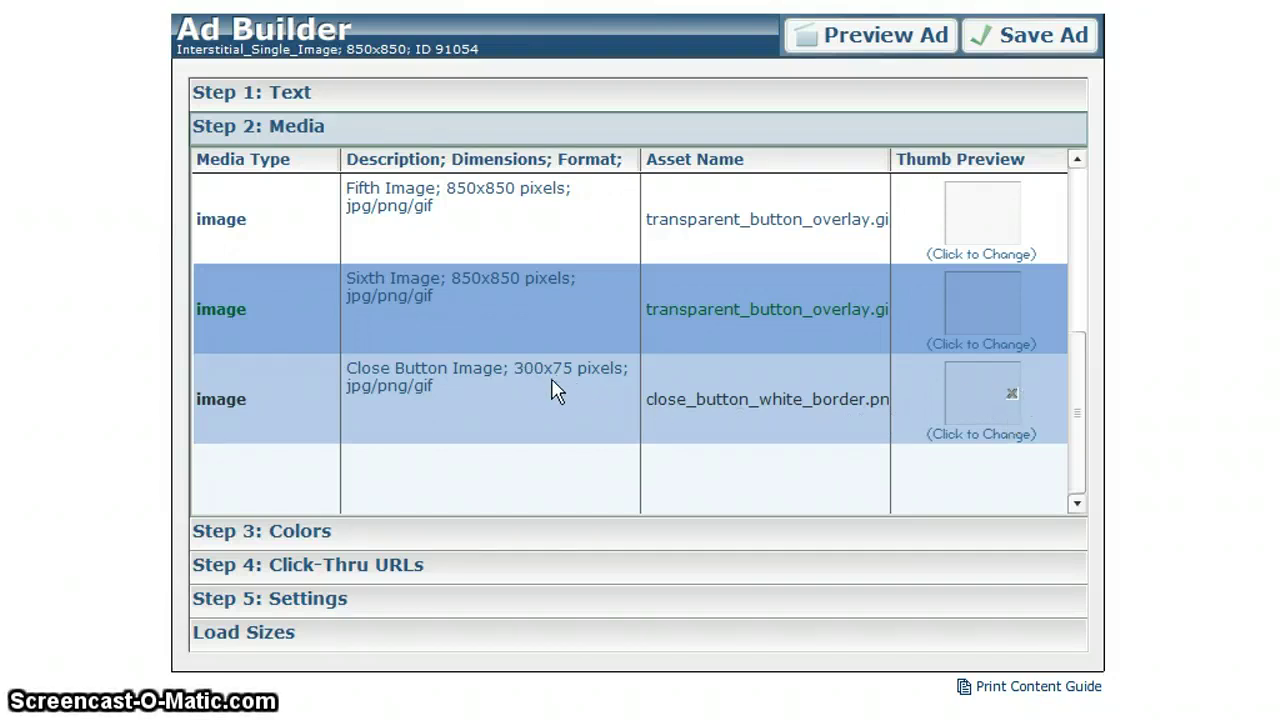
left_click(600, 540)
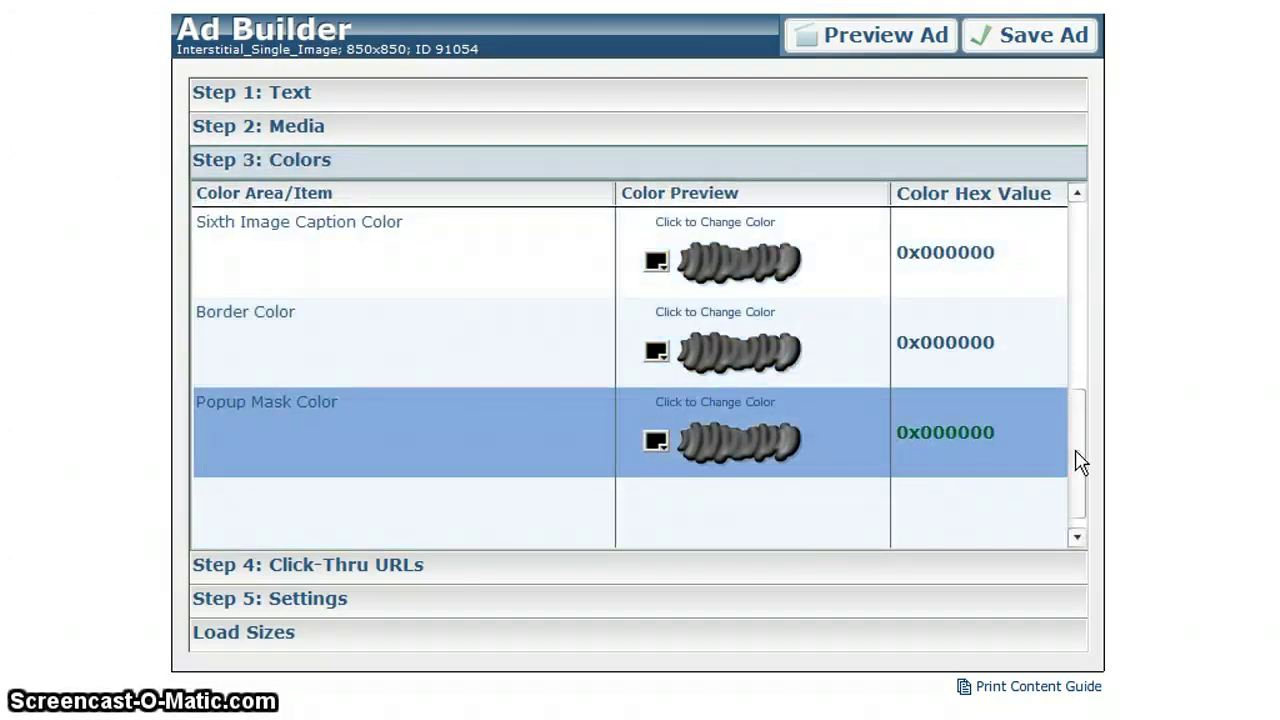
mouse_move(1077, 466)
left_mouse_down()
mouse_move(1070, 433)
mouse_move(1069, 463)
left_mouse_up()
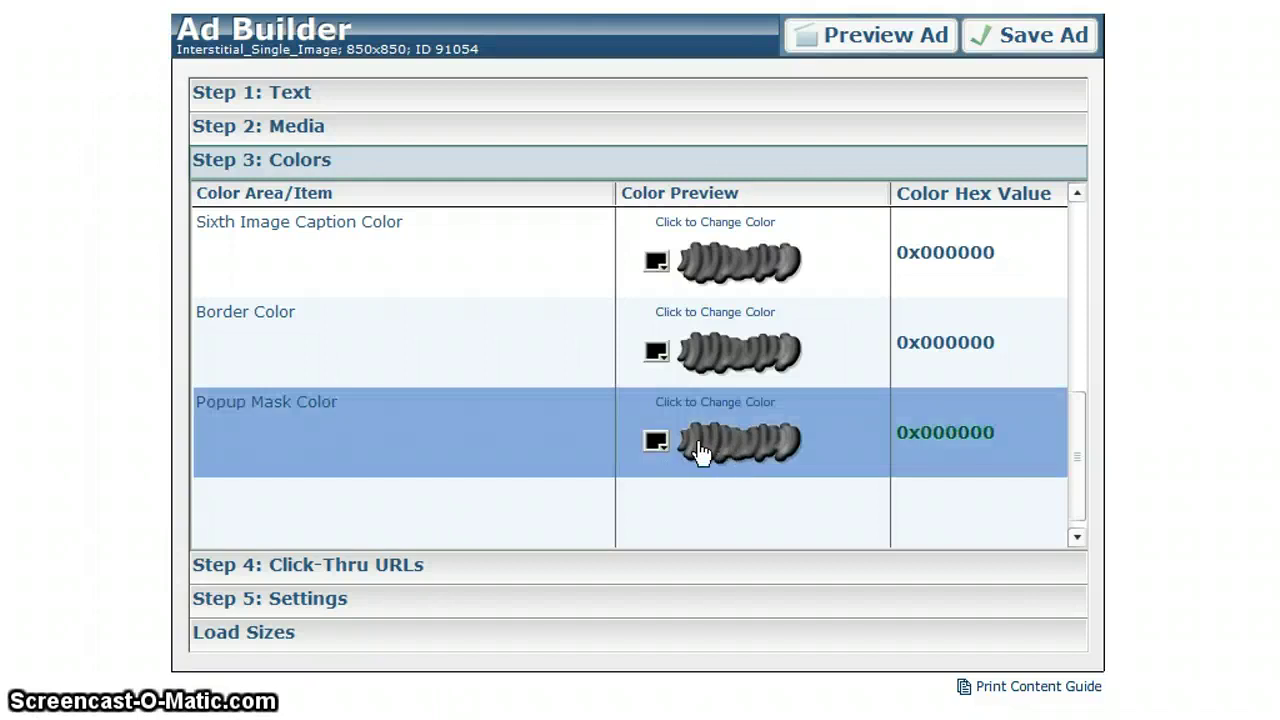
left_click(590, 604)
left_click_drag(1083, 367, 1091, 560)
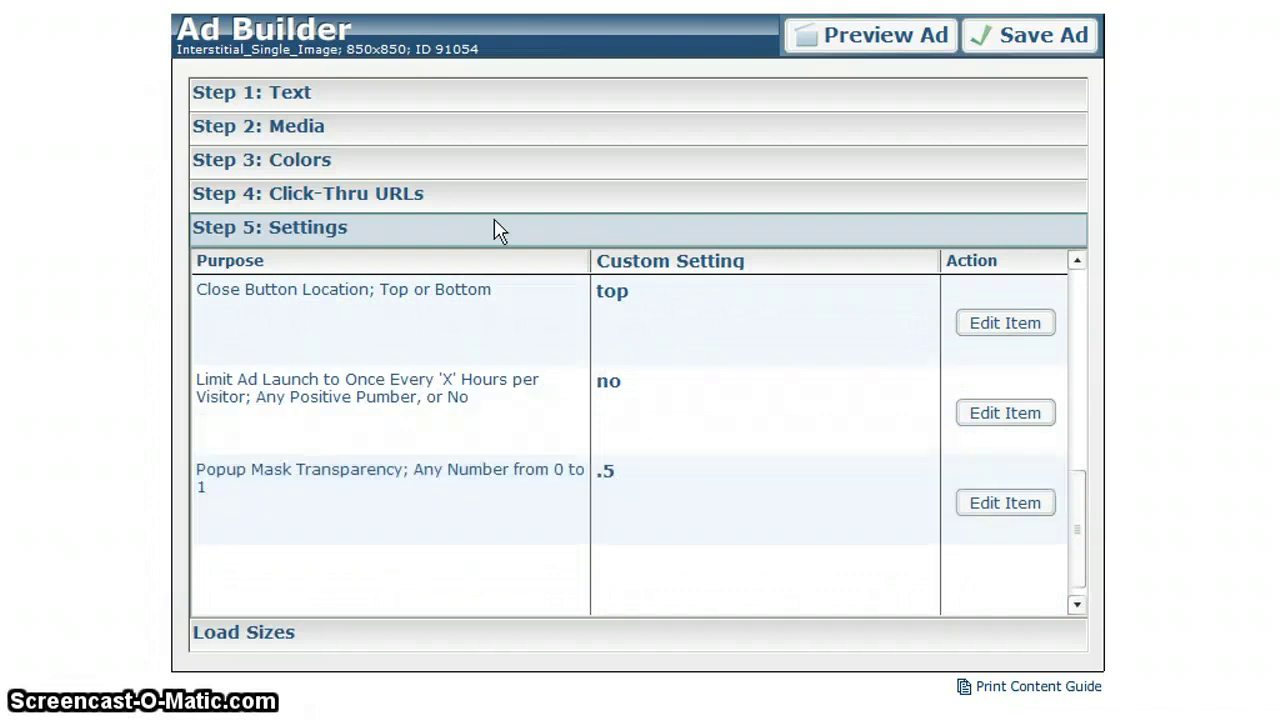
- Set the Popup Mask Color to blue (0x0000FF) and preview the ad over the sample page
left_click(446, 197)
left_click(654, 165)
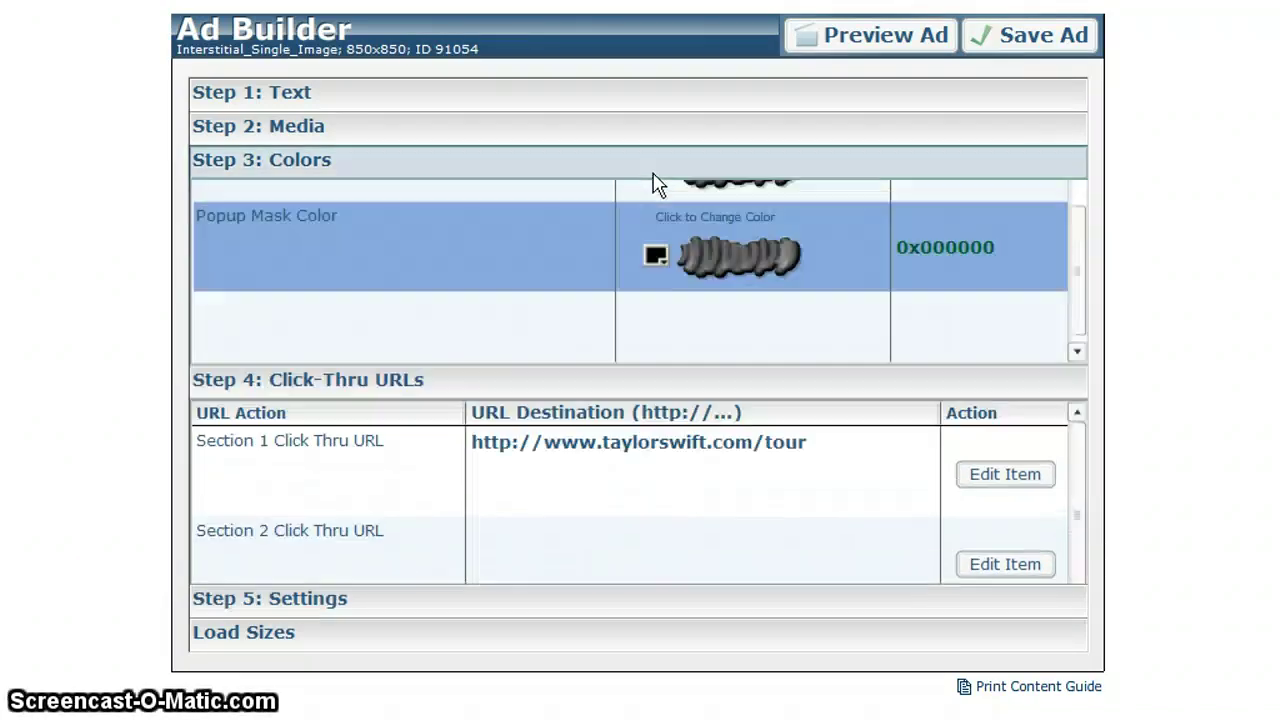
left_click(658, 446)
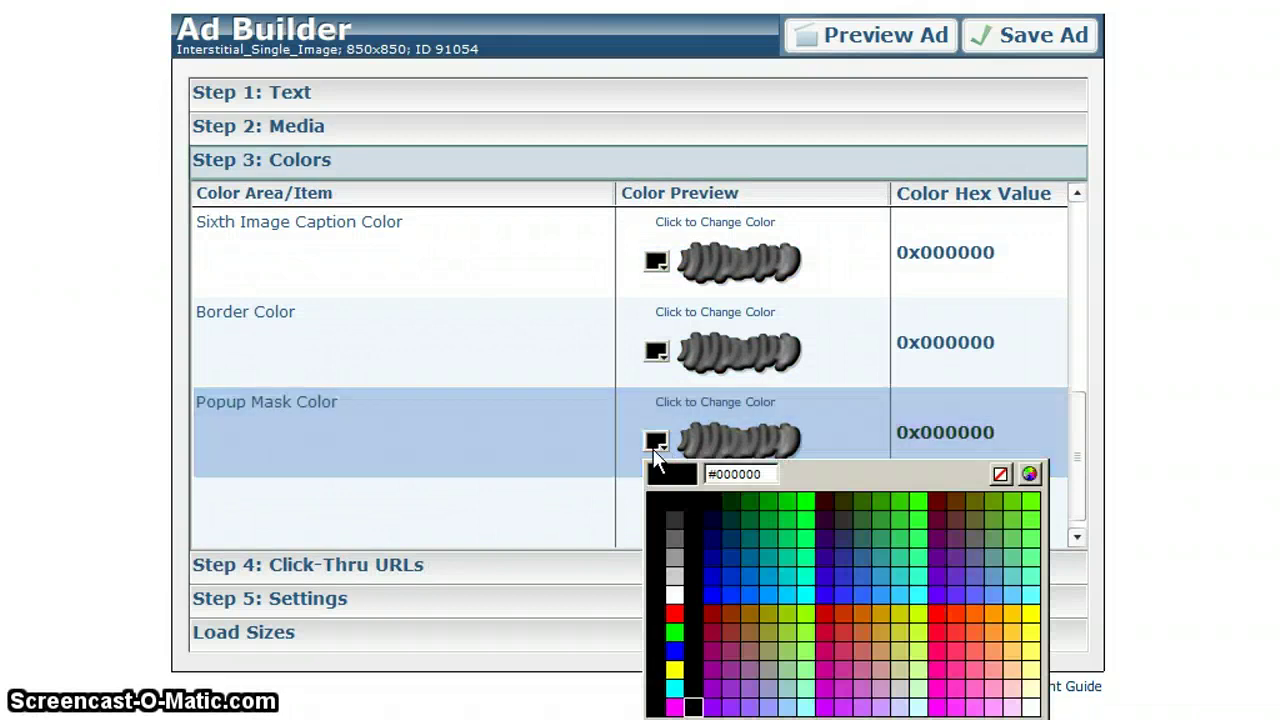
left_click(674, 652)
left_click(857, 40)
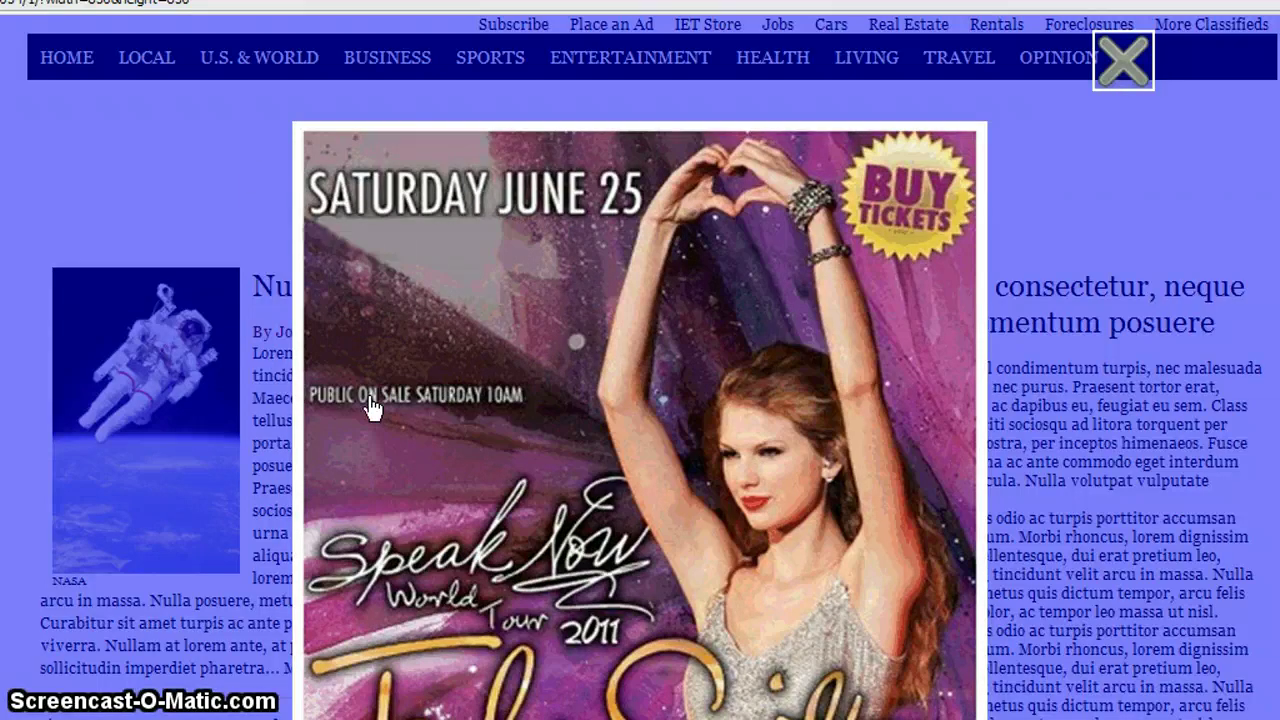
left_click(1130, 62)
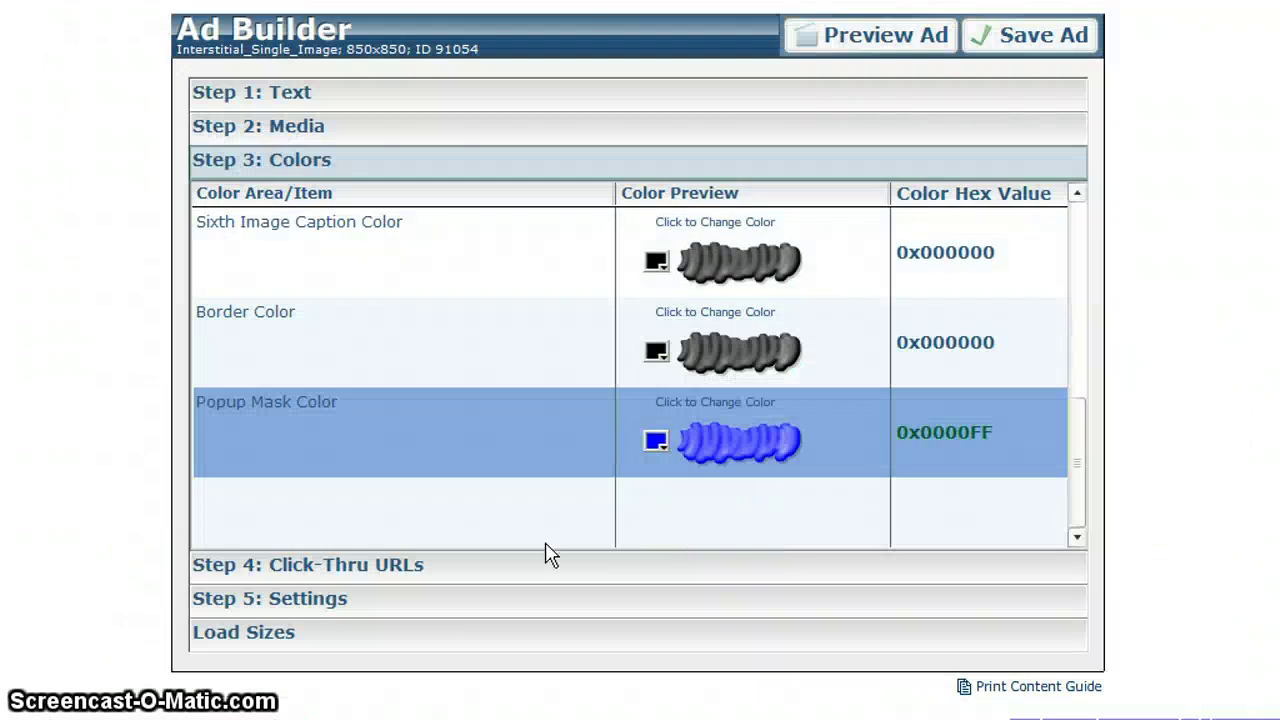
- Set the Popup Mask Transparency to .9 and preview the ad over the sample page
left_click(475, 613)
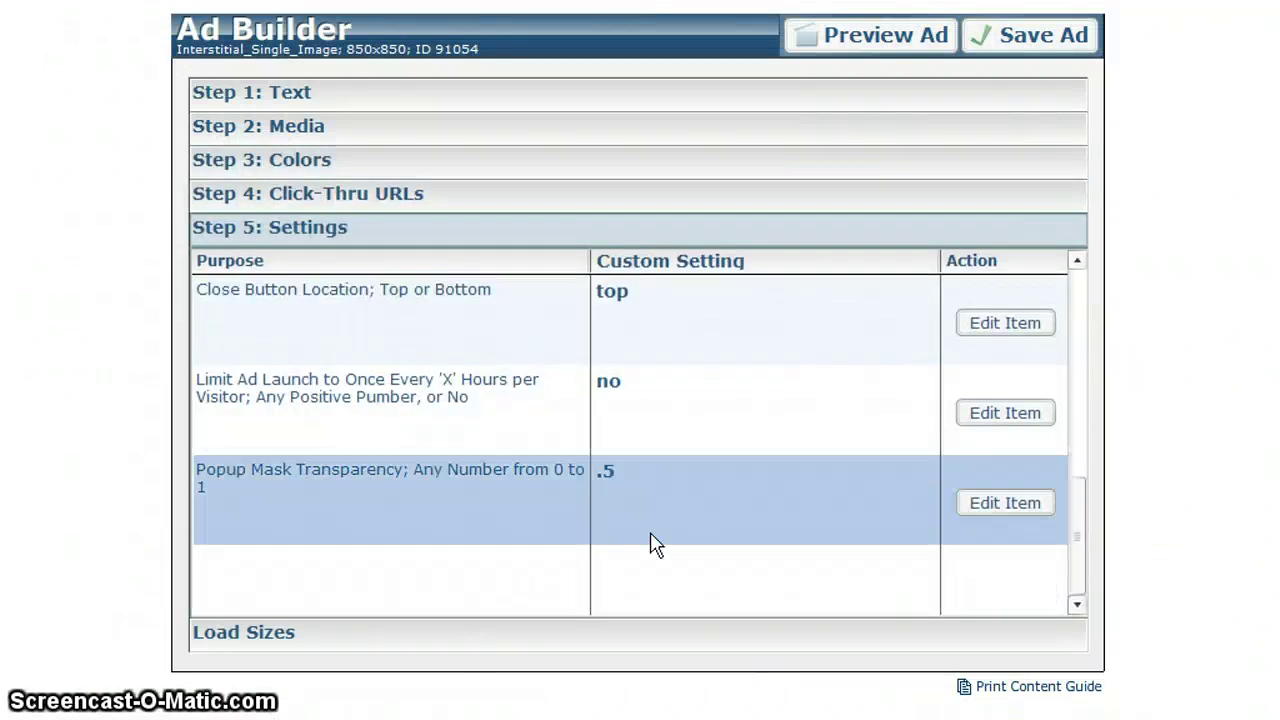
left_click(629, 478)
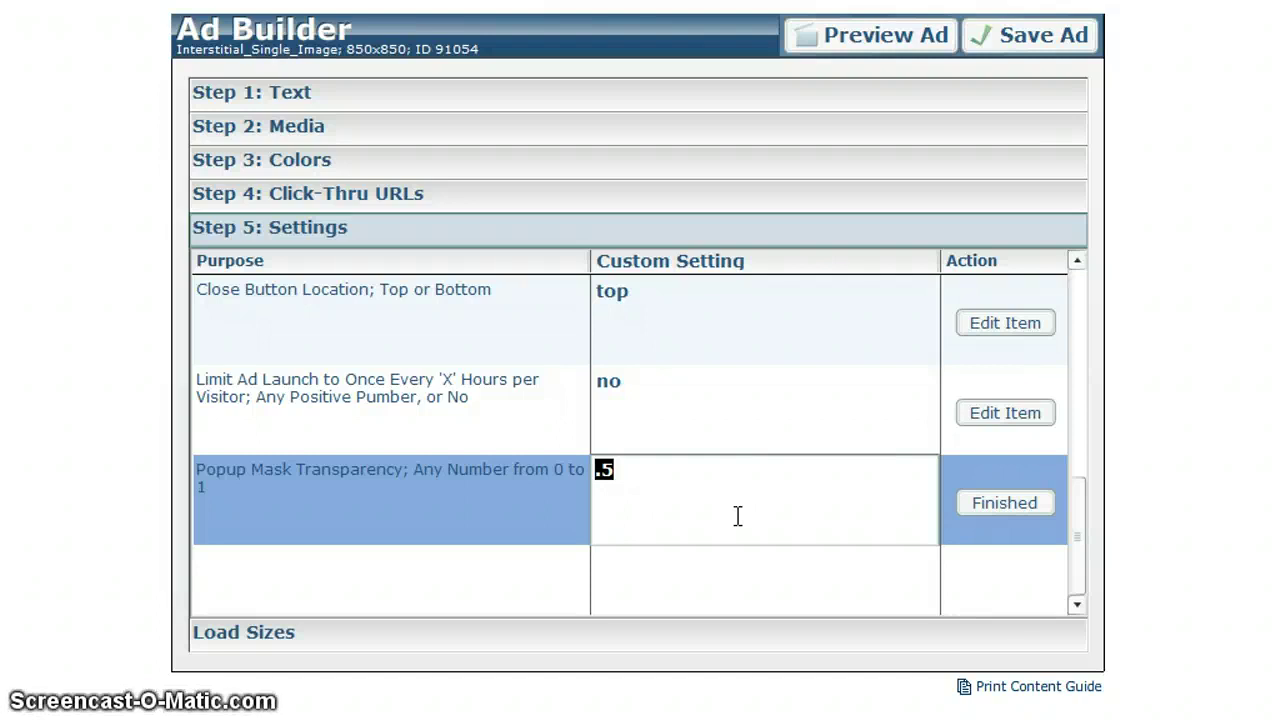
type(".9")
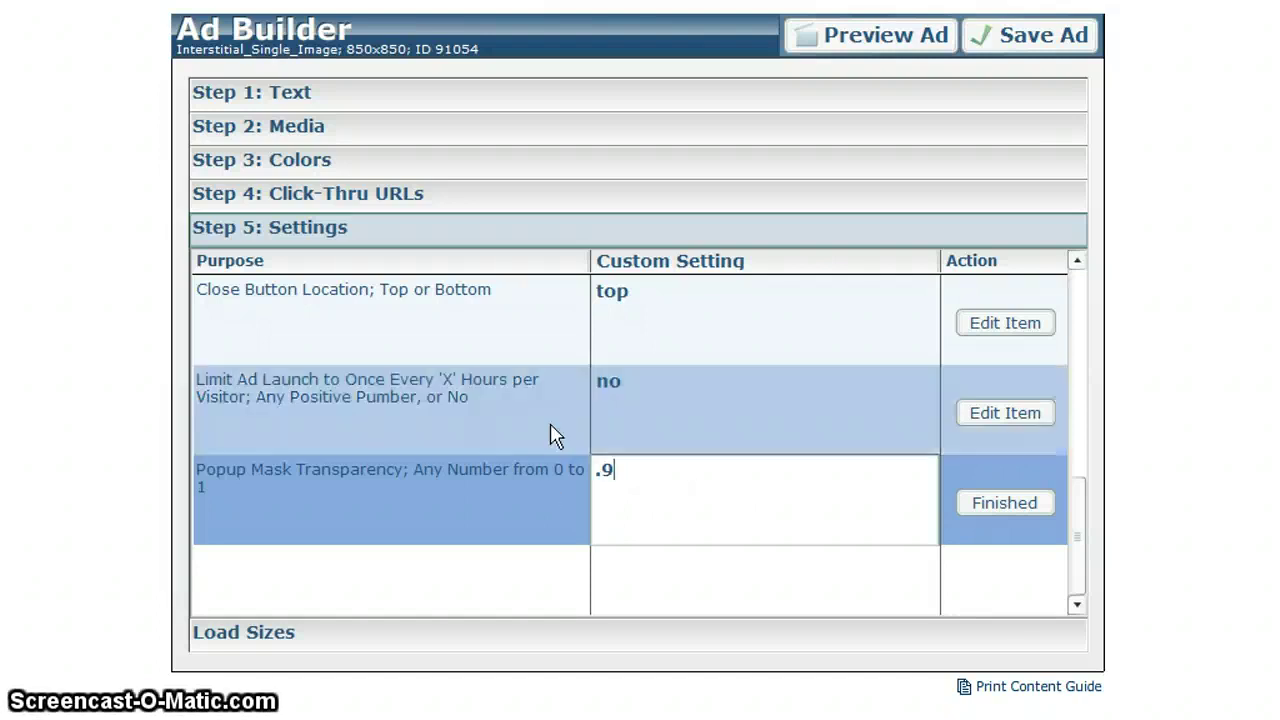
left_click(822, 50)
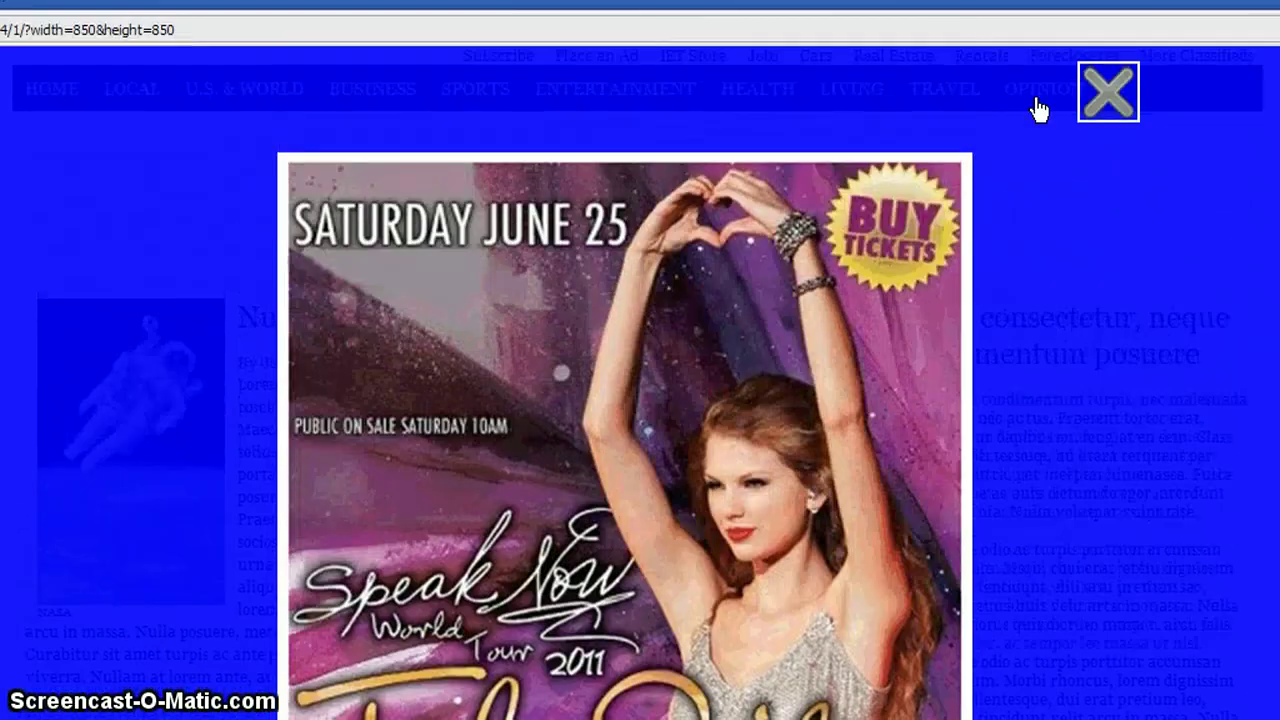
left_click(1122, 98)
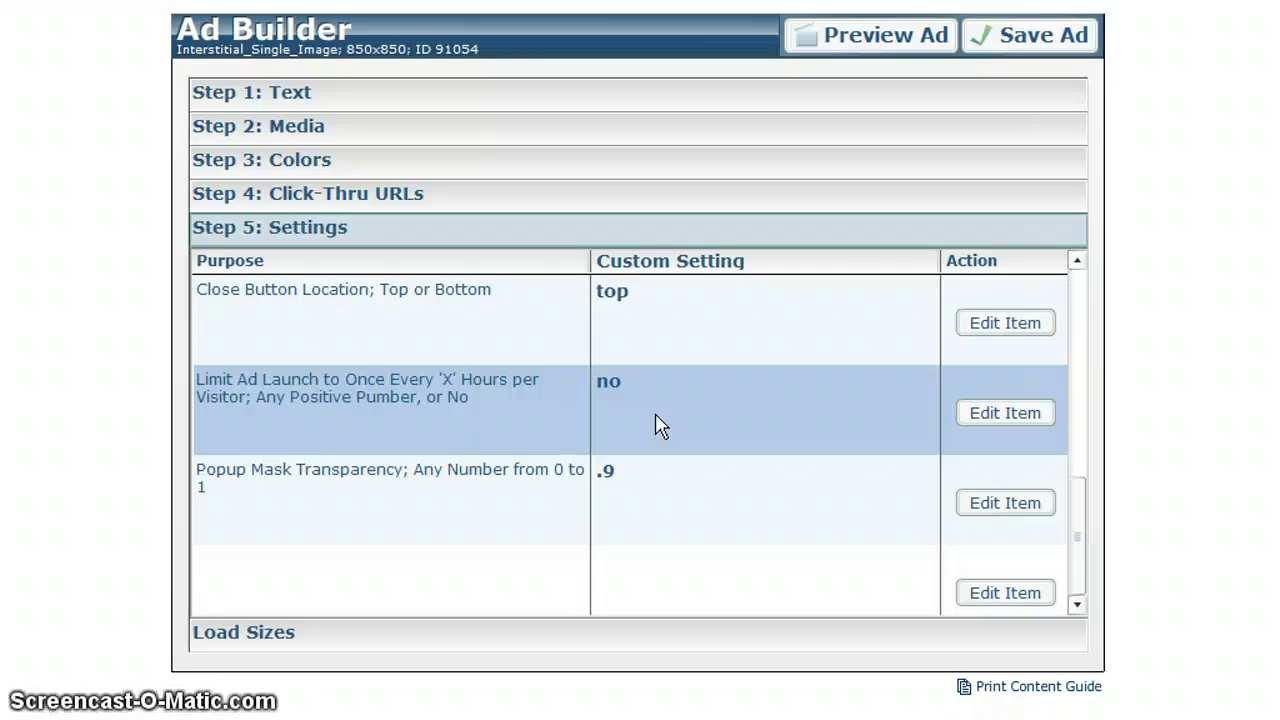
- Limit the ad launch to once every 24 hours per visitor and open the Close Button Location setting for editing
double_click(656, 415)
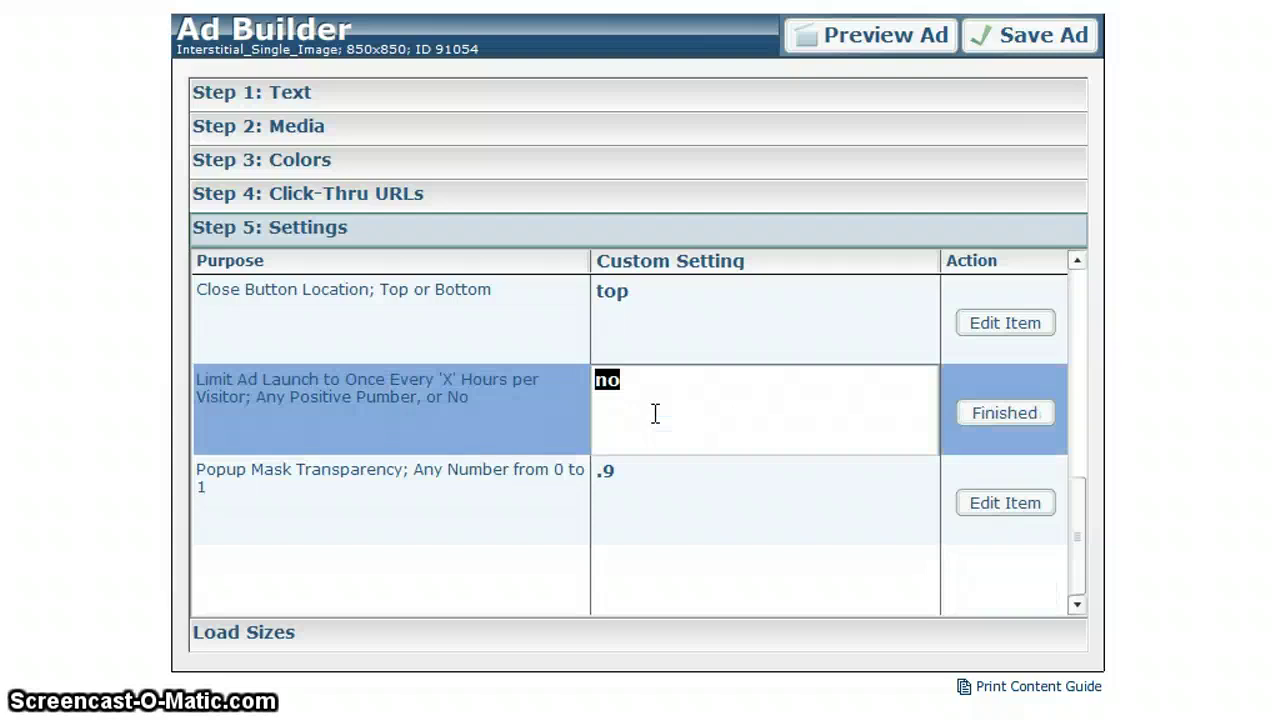
type("24")
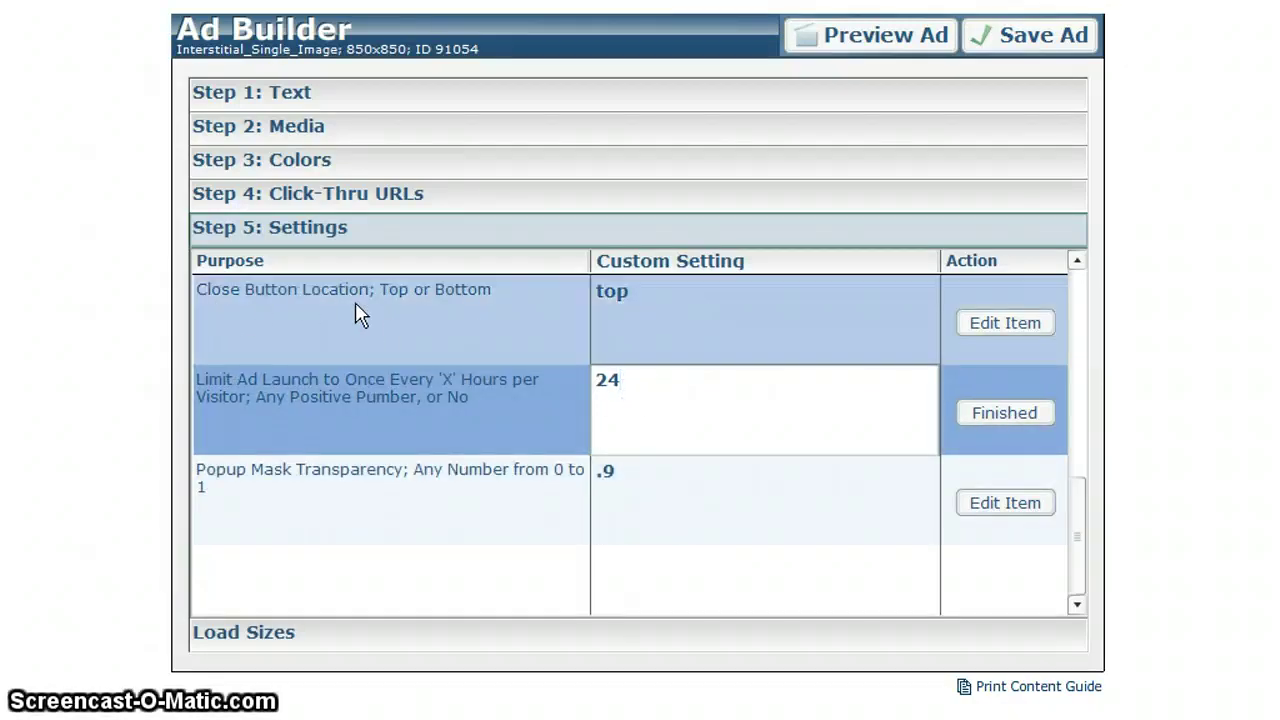
left_click(650, 299)
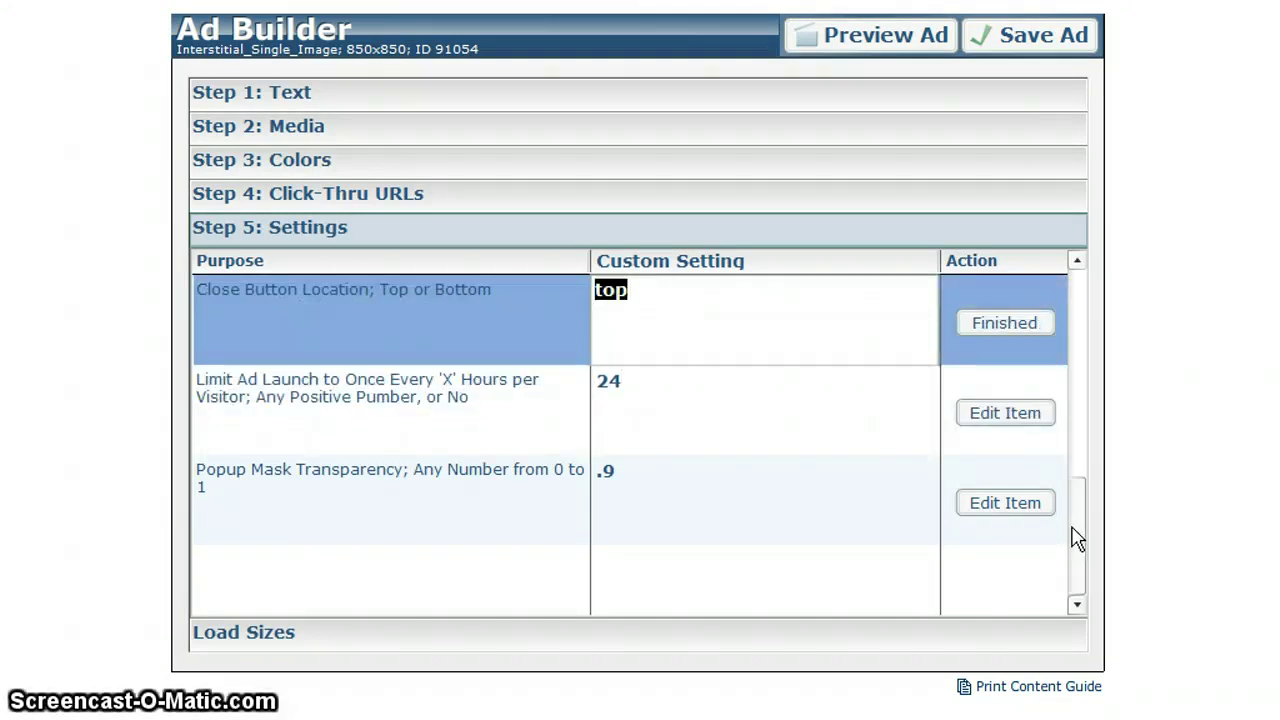
left_click_drag(1077, 509, 1088, 335)
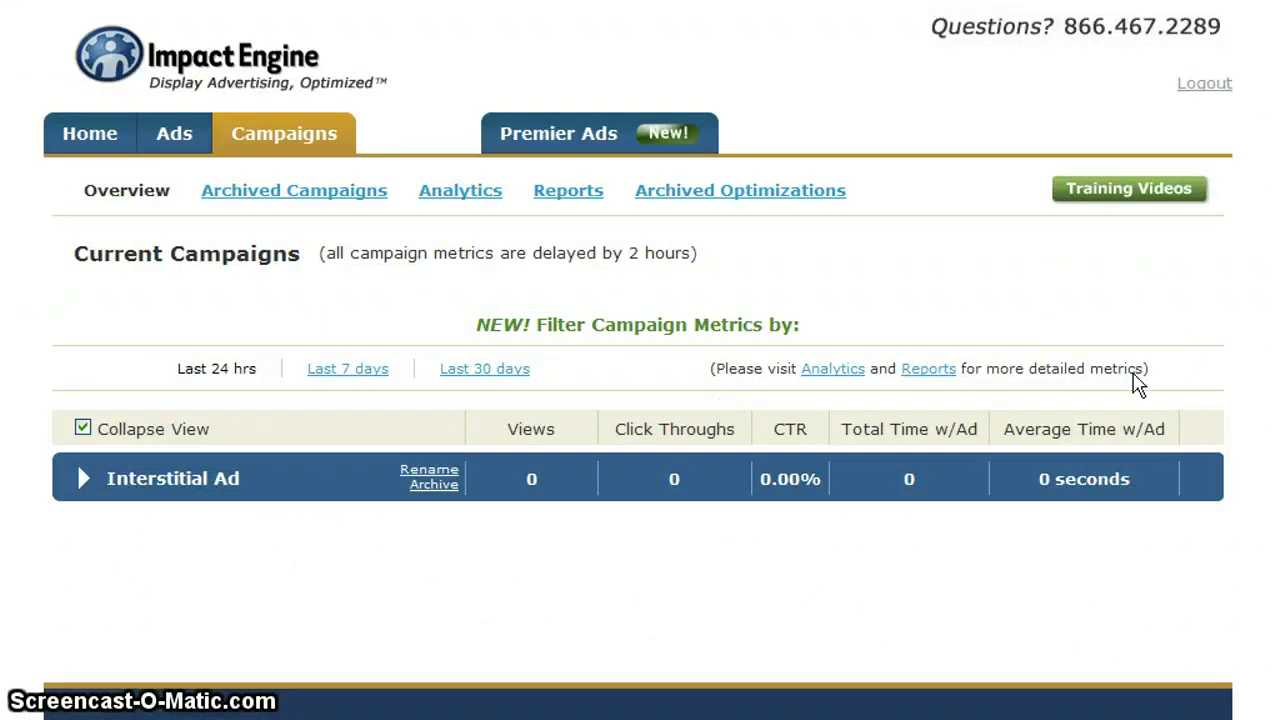
- Expand the Interstitial Ad campaign and its Taylor Swift Promo placement, and open the placement's ad code
left_click(187, 484)
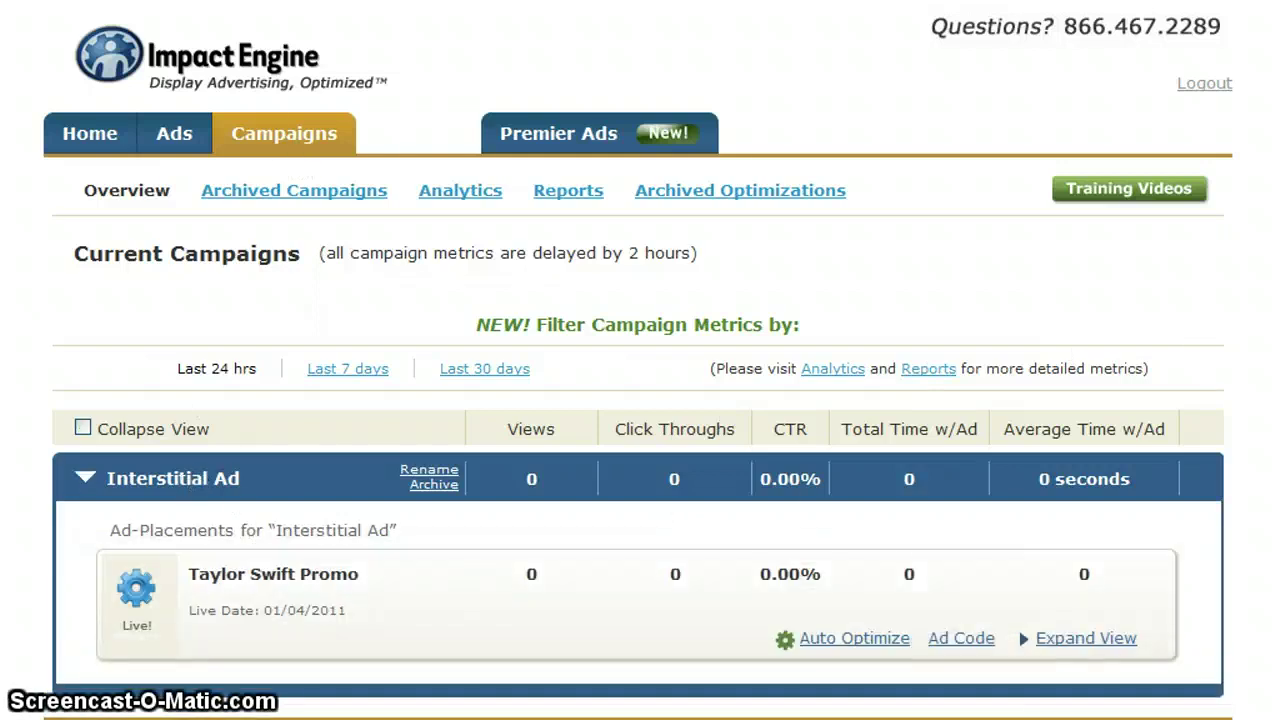
scroll(1276, 412, "down", 3)
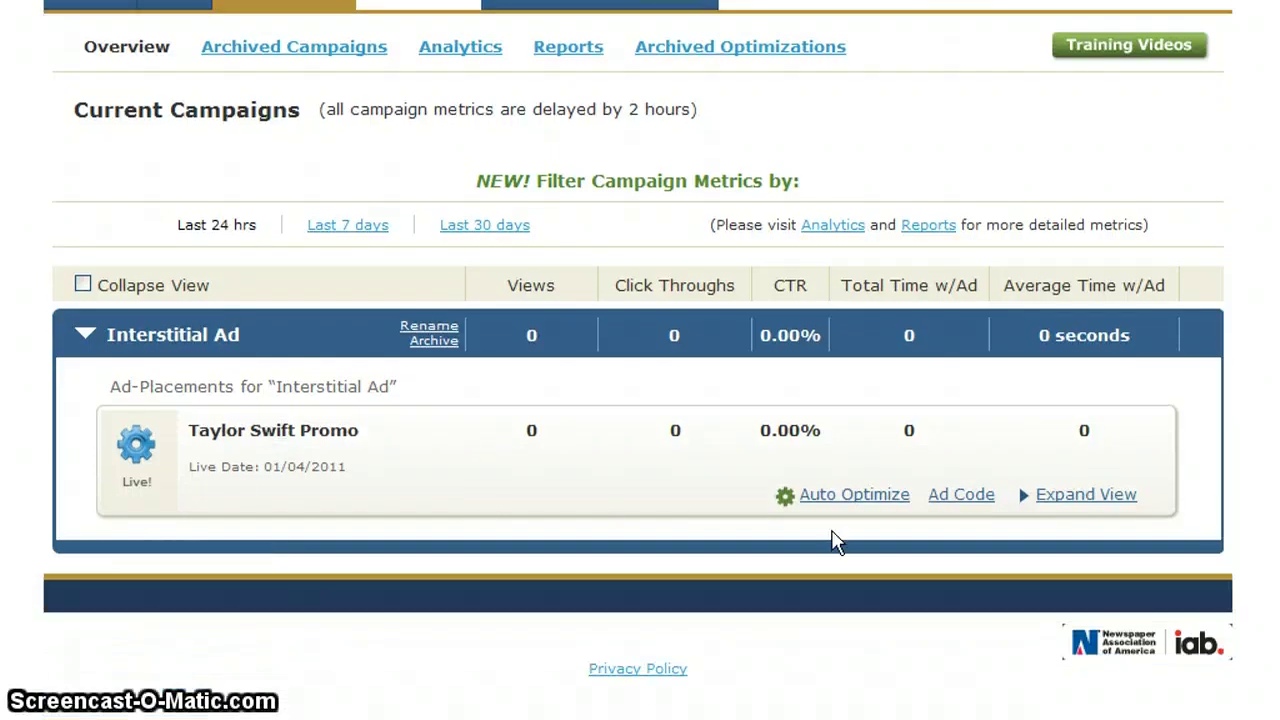
left_click(1028, 497)
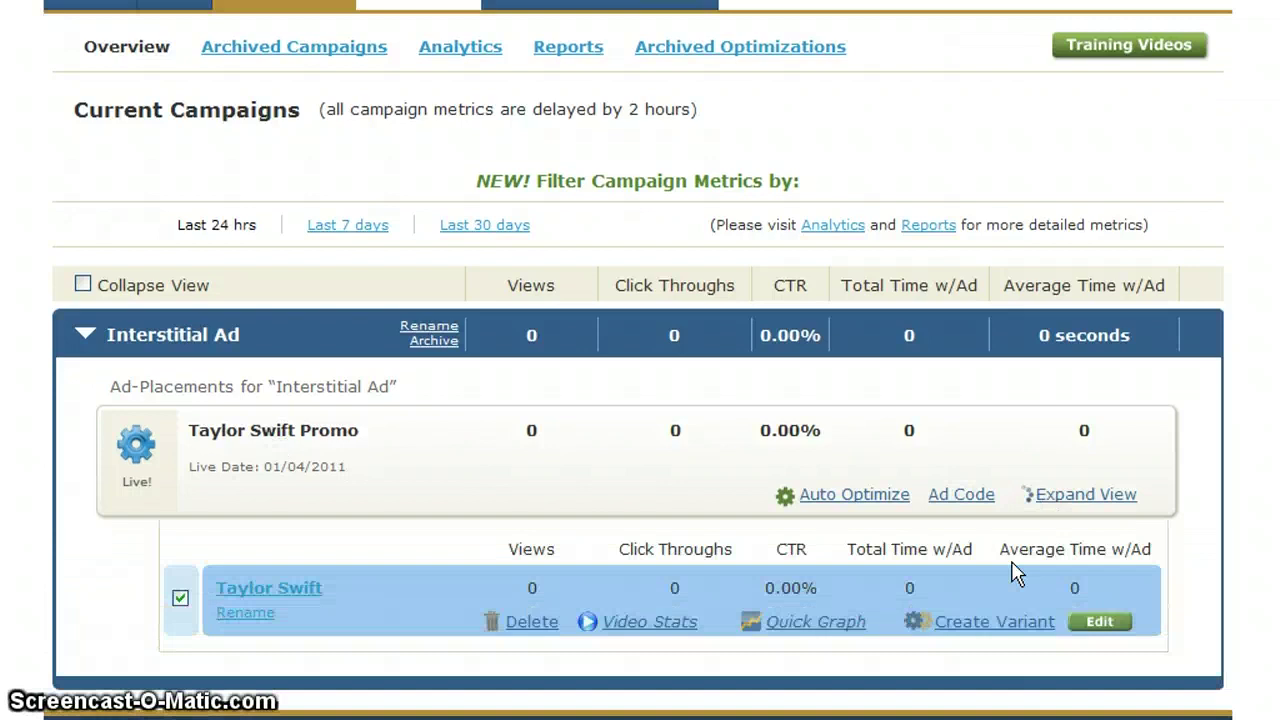
left_click(977, 497)
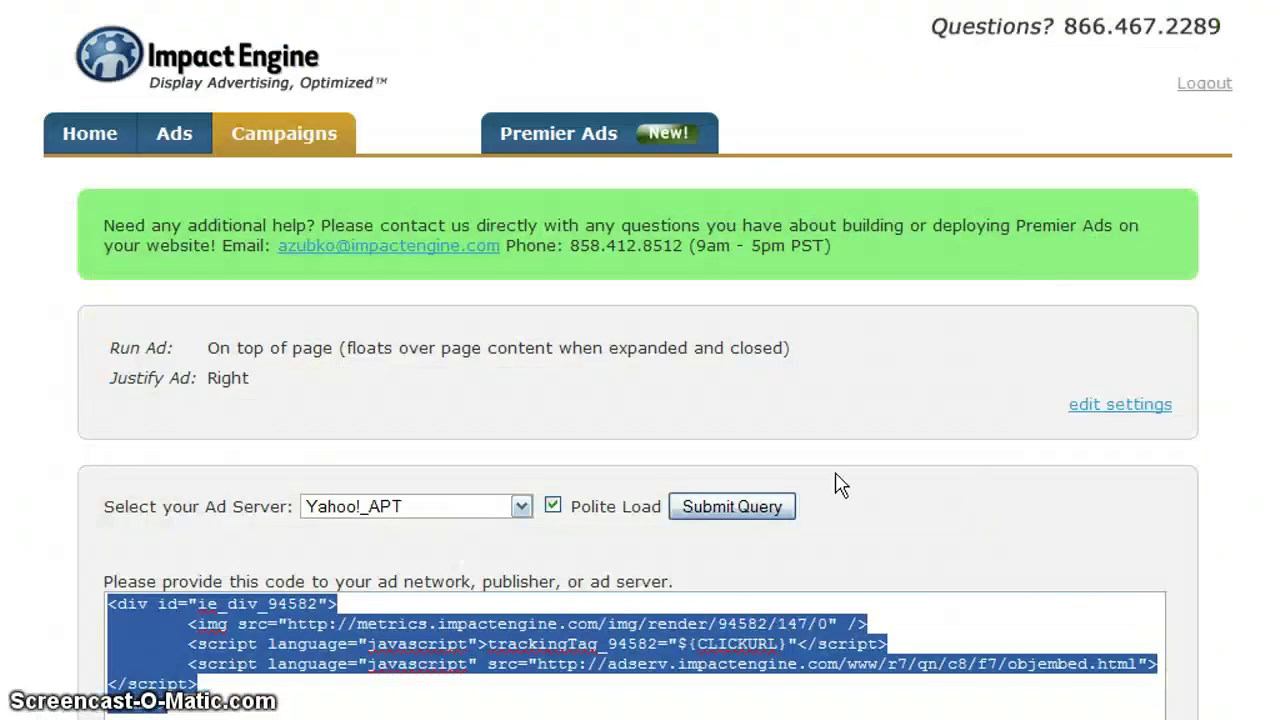
- Check the ad server choices, keep Yahoo!_APT, and submit the ad code options with Polite Load turned off
scroll(449, 130, "down", 3)
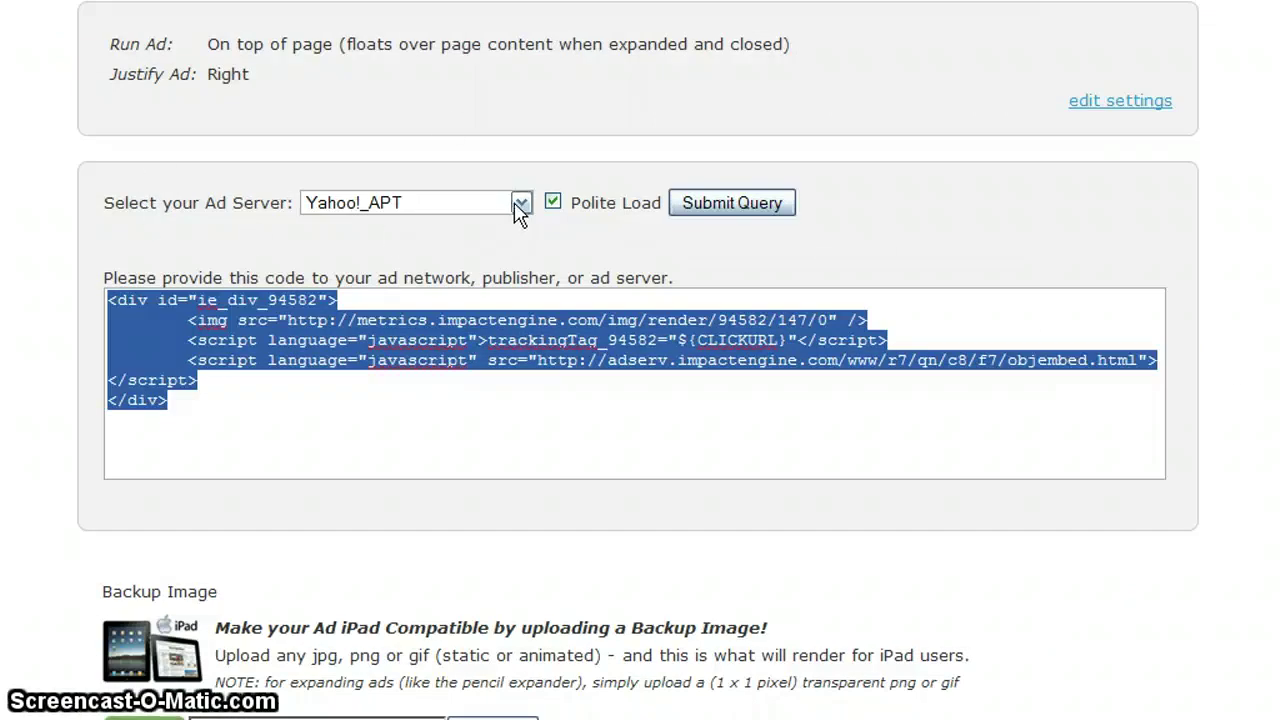
left_click(520, 203)
left_click(522, 204)
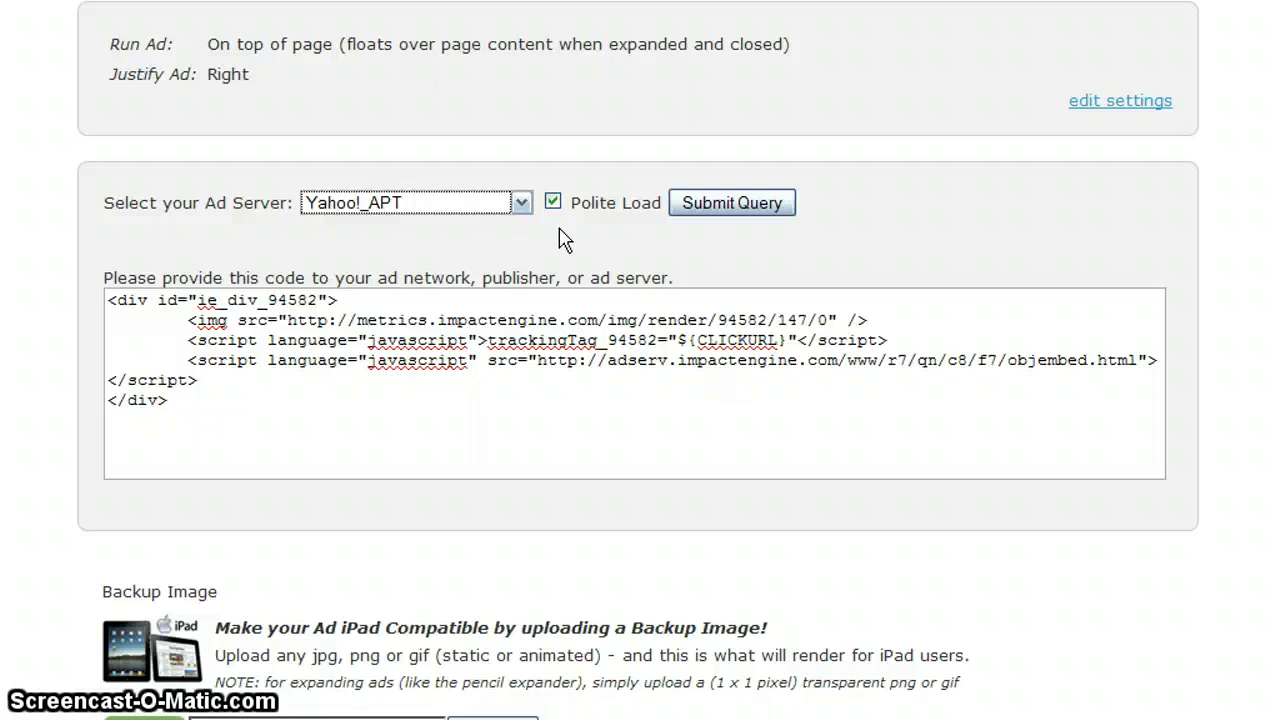
left_click(552, 201)
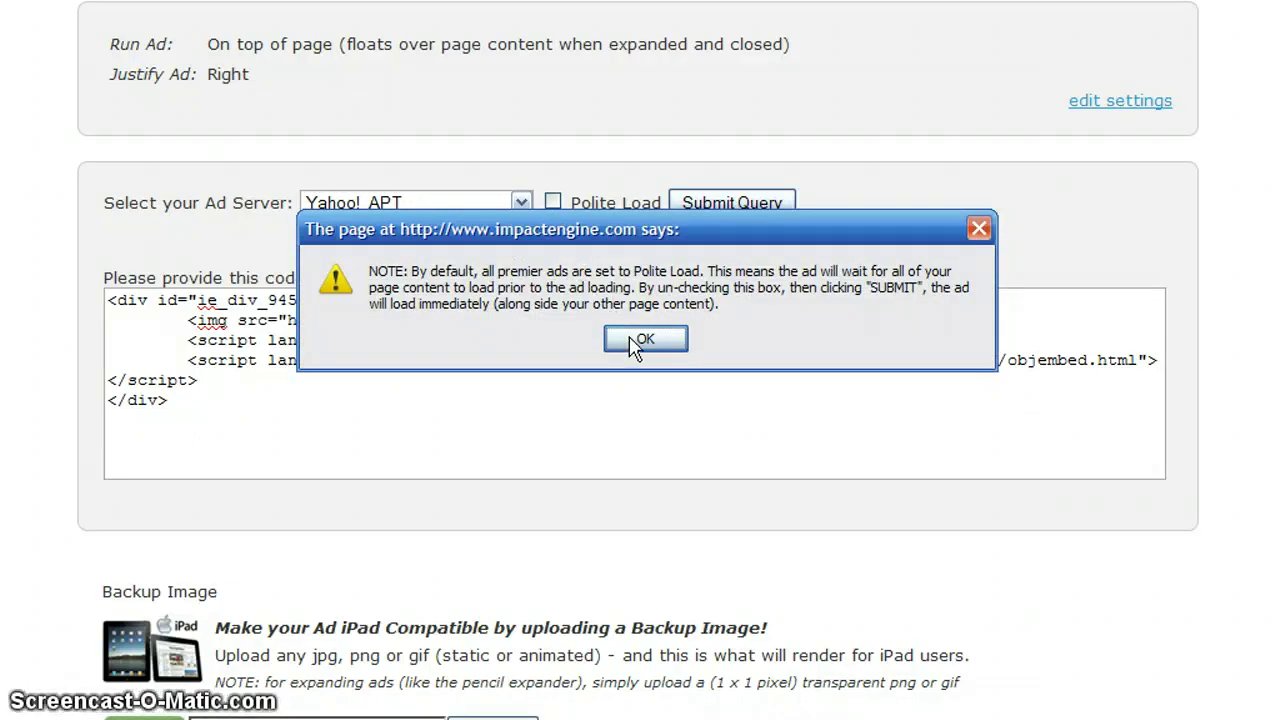
left_click(640, 340)
left_click(766, 207)
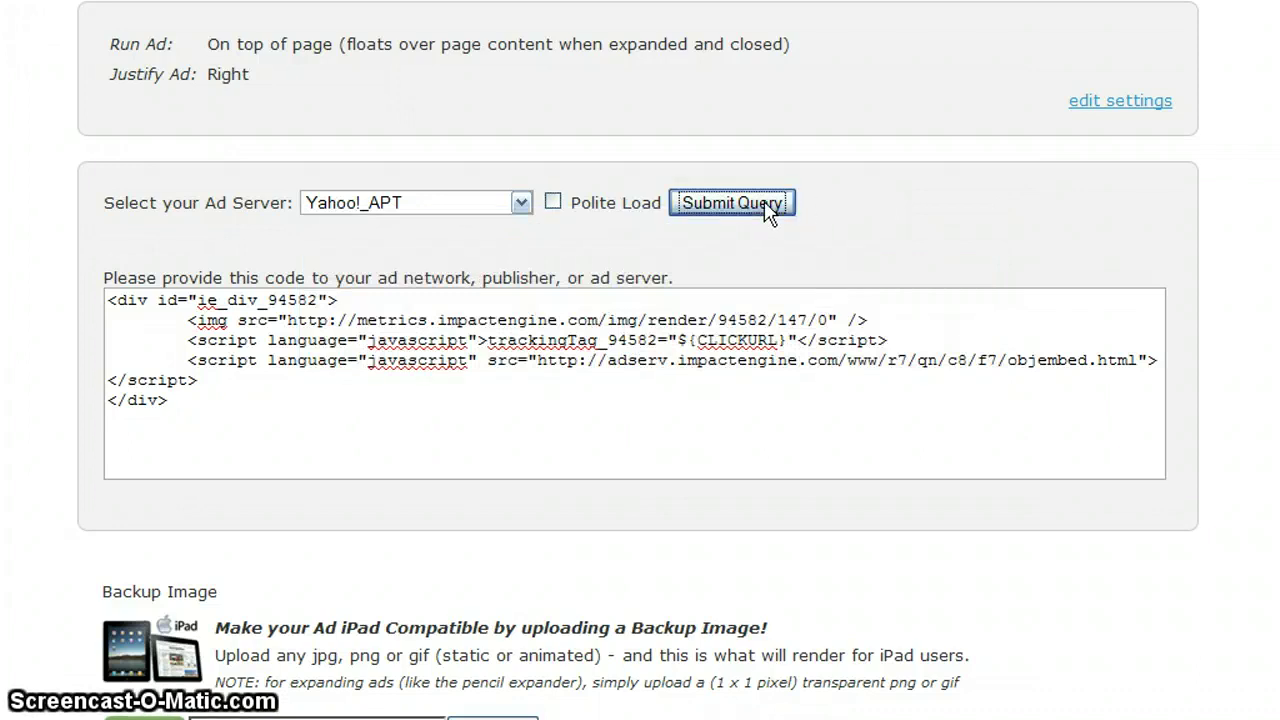
scroll(818, 229, "up", 3)
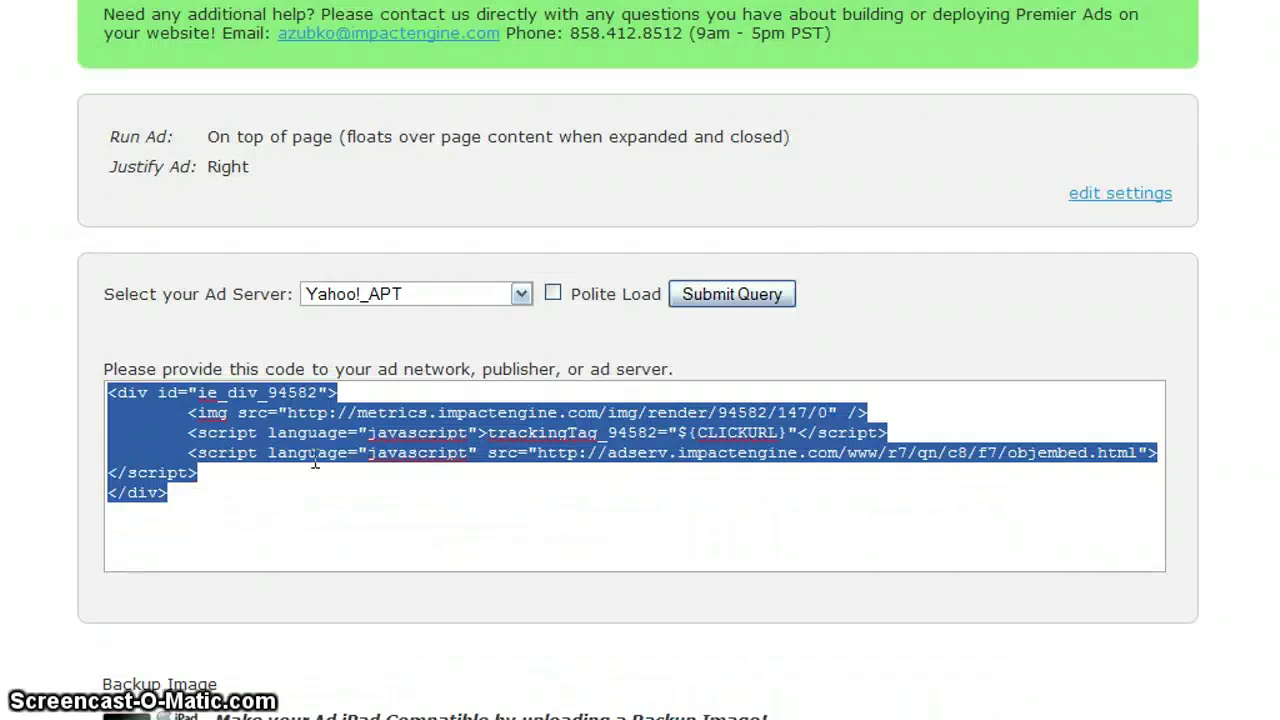
scroll(315, 459, "down", 1)
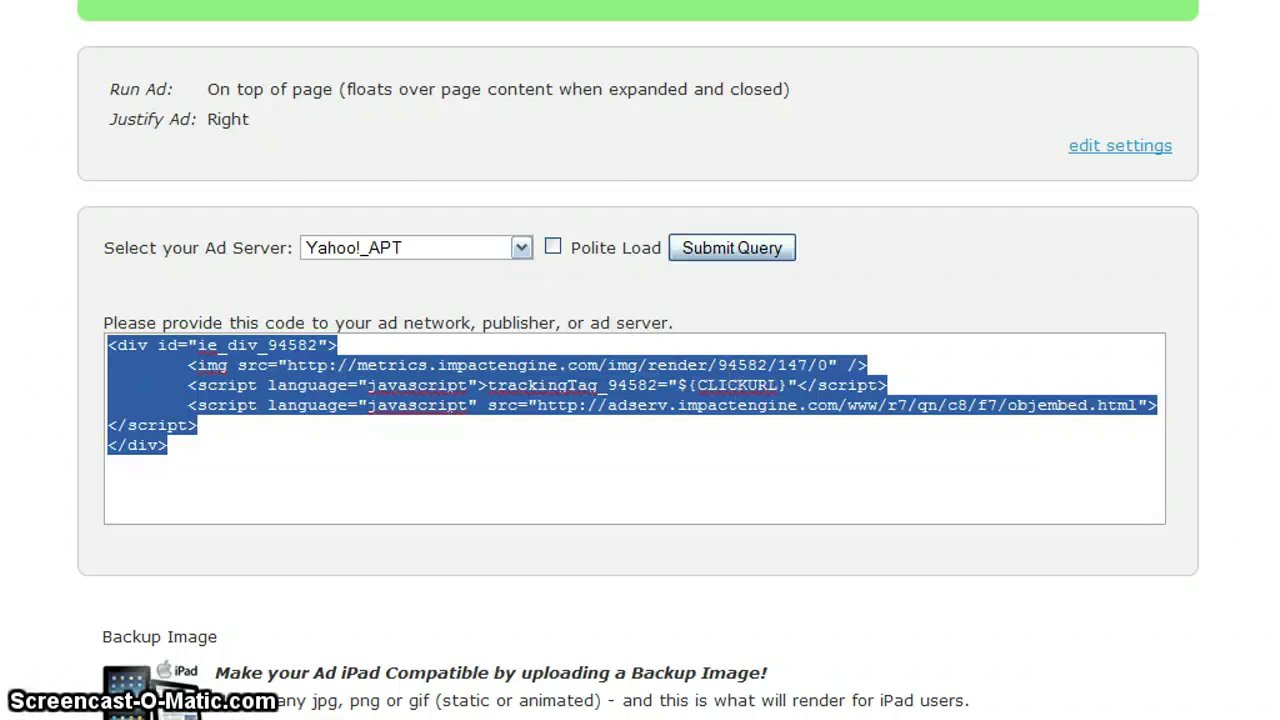
scroll(1252, 240, "up", 3)
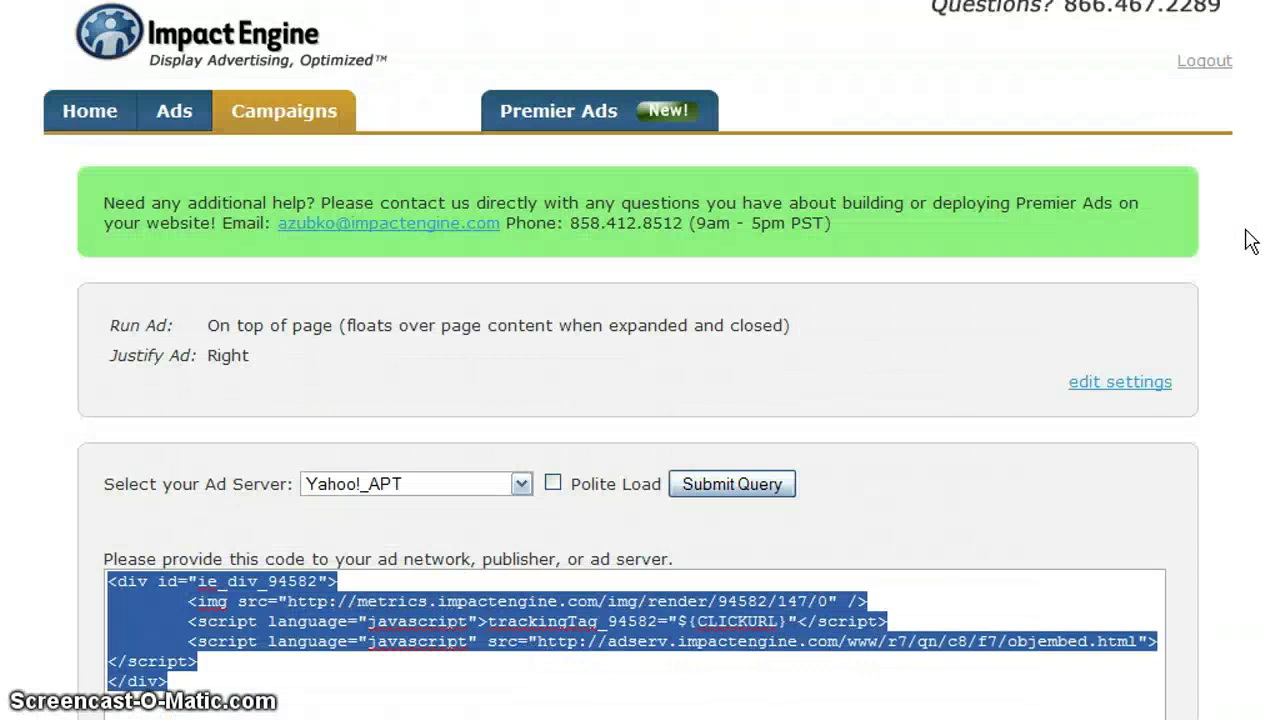
scroll(1134, 109, "up", 1)
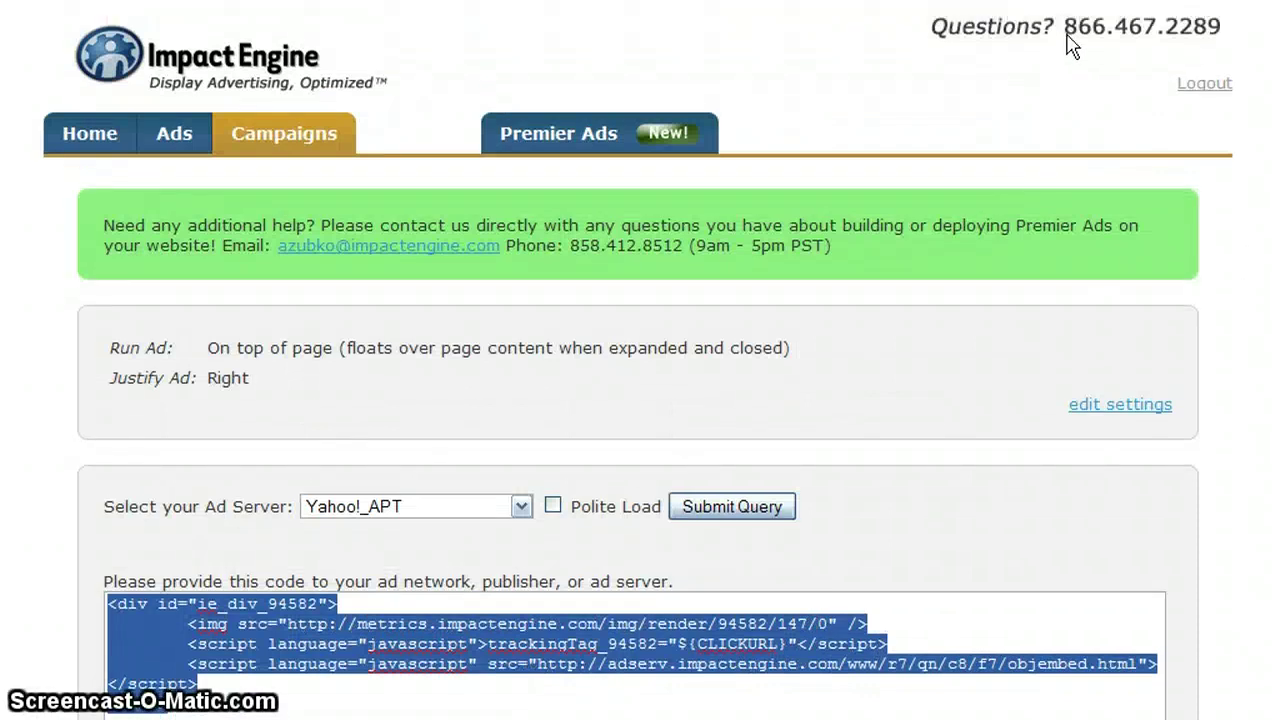